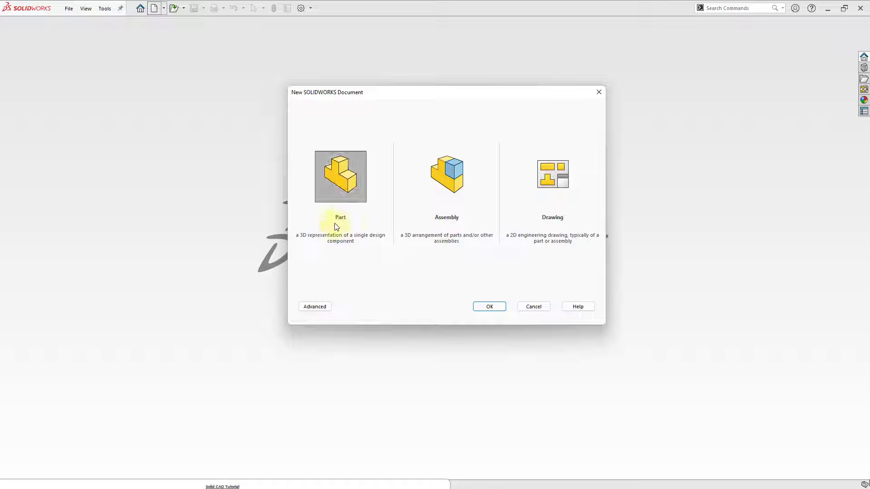
Step: Create a new part document and preview its Front, Top and Right planes
double_click(334, 177)
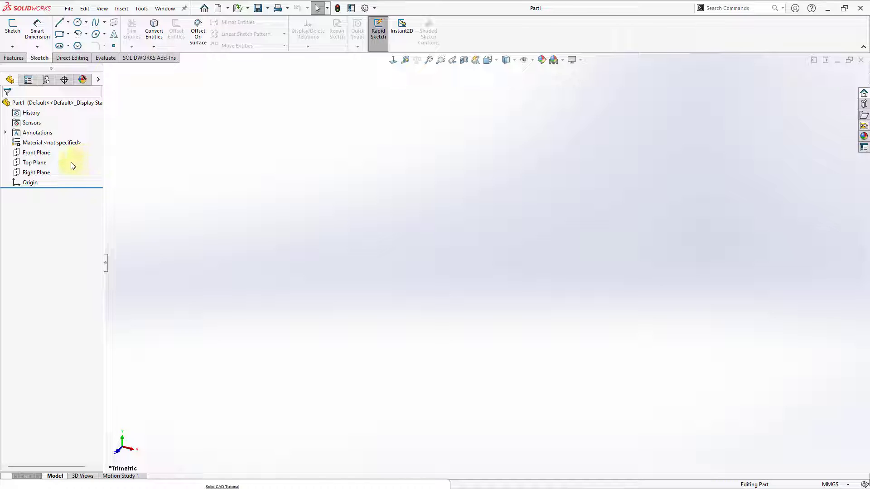
click(36, 153)
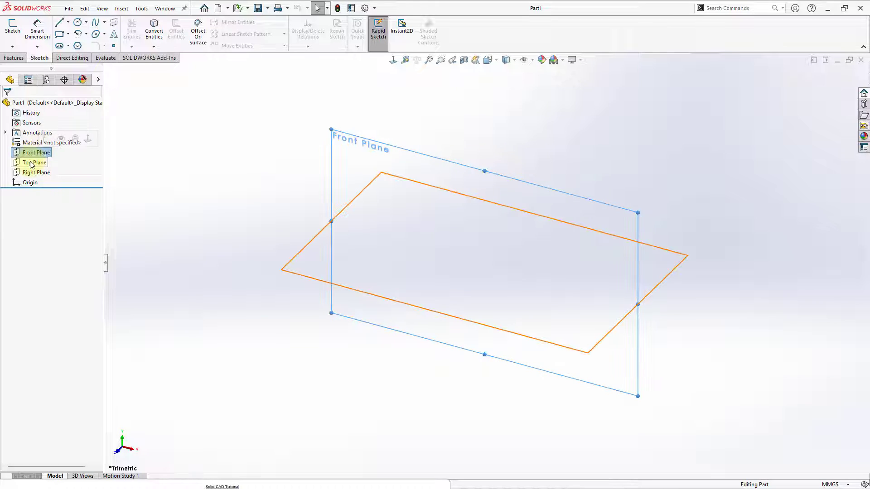
click(31, 163)
click(34, 172)
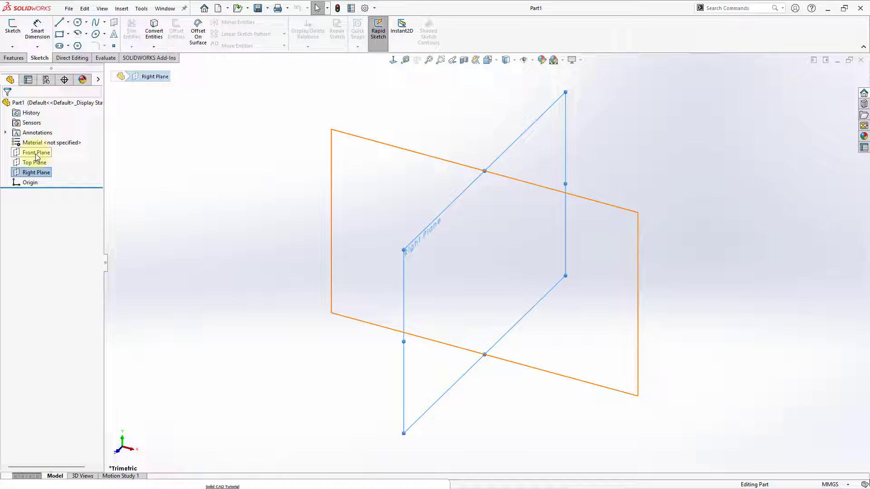
click(36, 153)
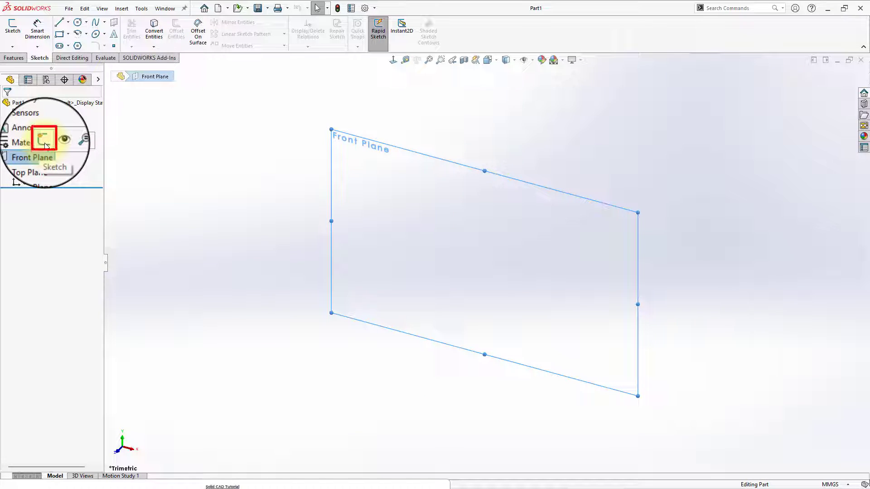
click(45, 141)
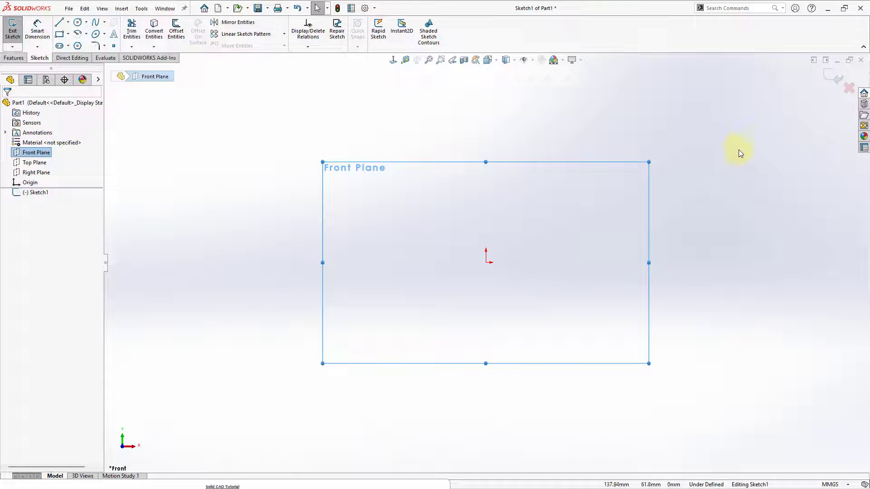
click(832, 80)
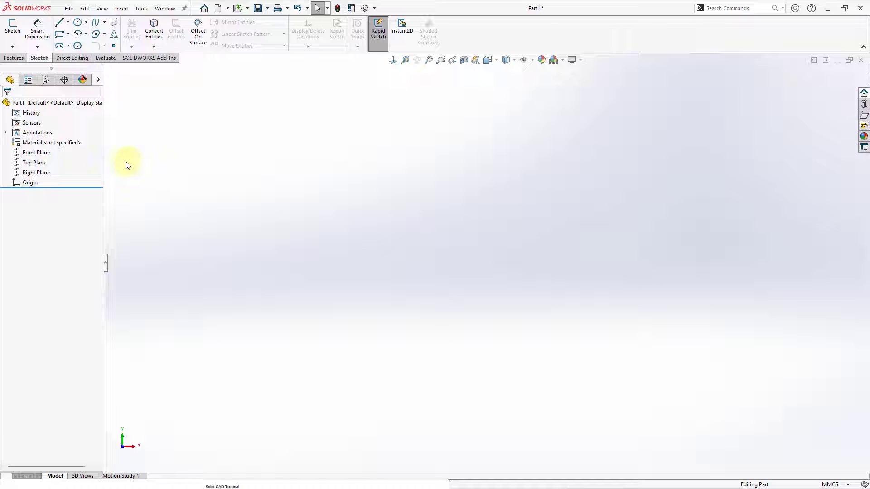
Step: Open a new sketch on the Front Plane with nothing selected
click(43, 153)
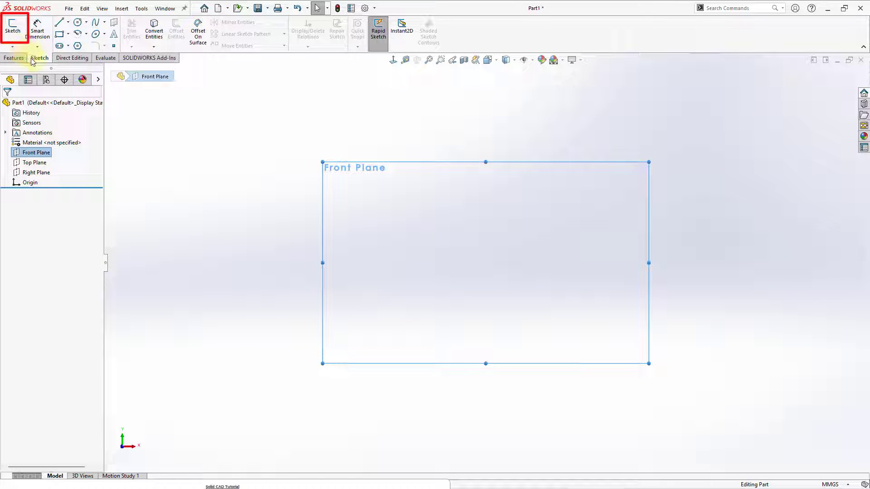
click(12, 31)
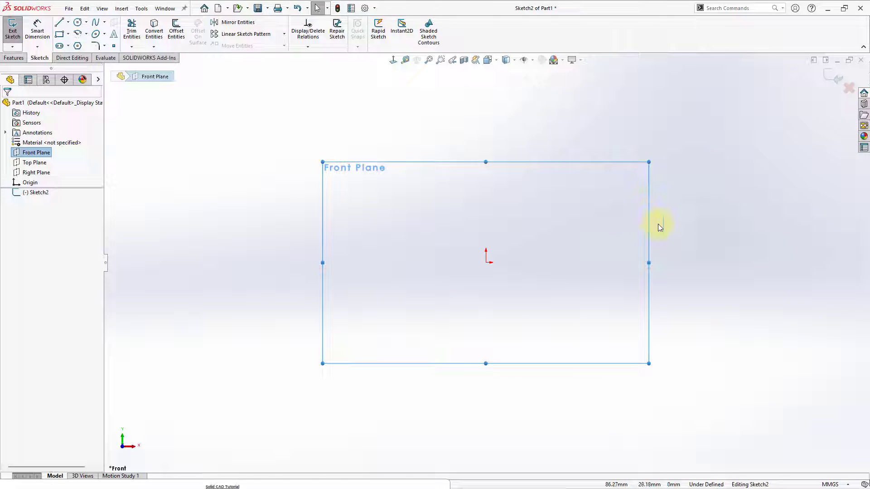
click(677, 234)
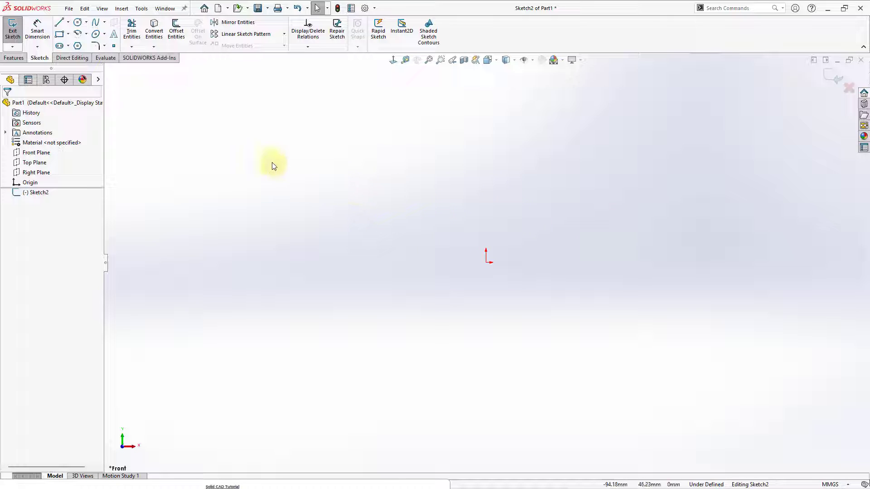
Step: Draw a closed rectangle from four connected lines, starting at the origin and extending left and up, about 59 mm wide and 45 mm high
click(59, 24)
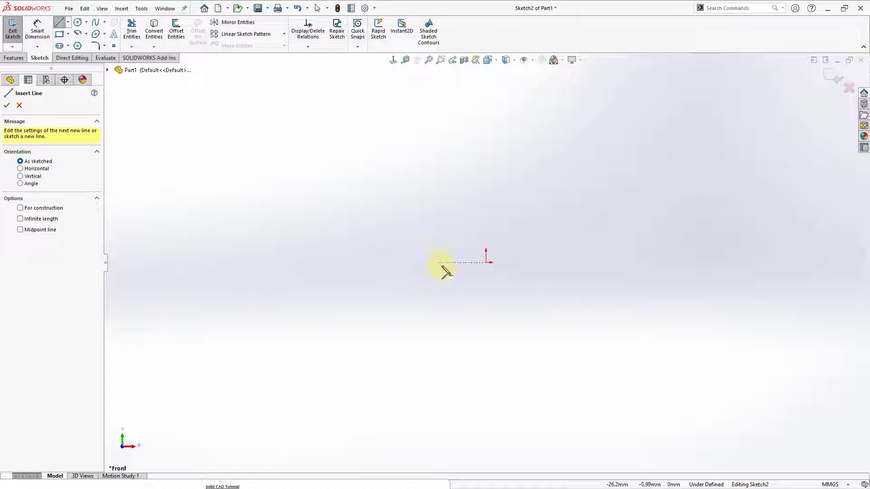
click(487, 263)
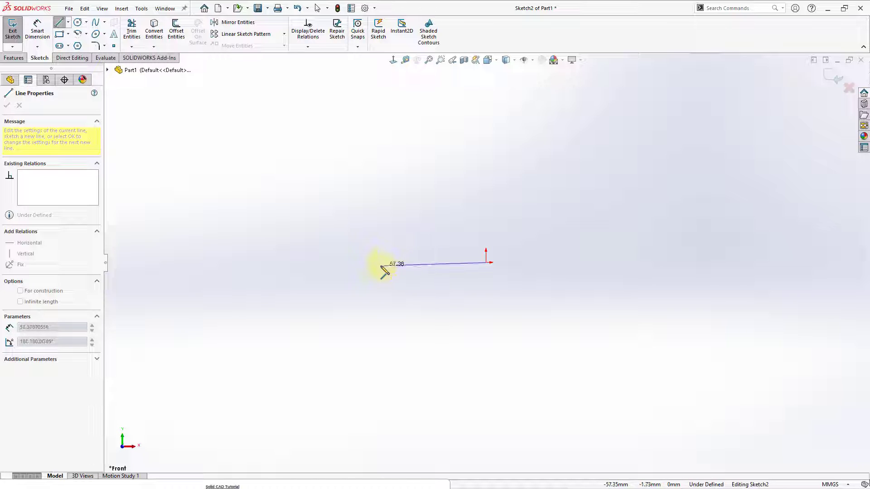
click(378, 262)
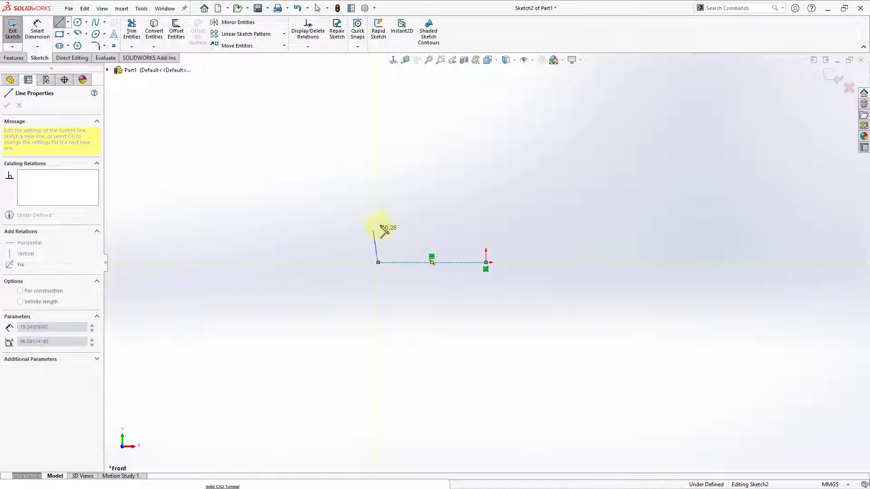
click(378, 180)
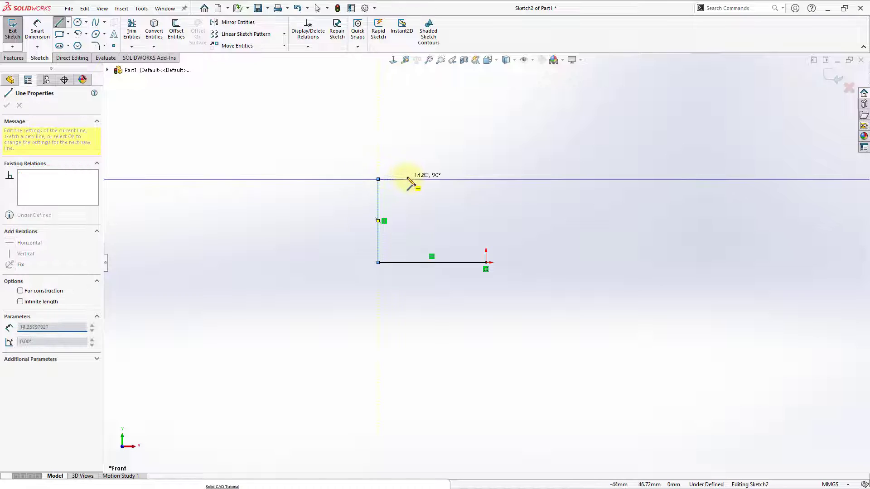
click(486, 180)
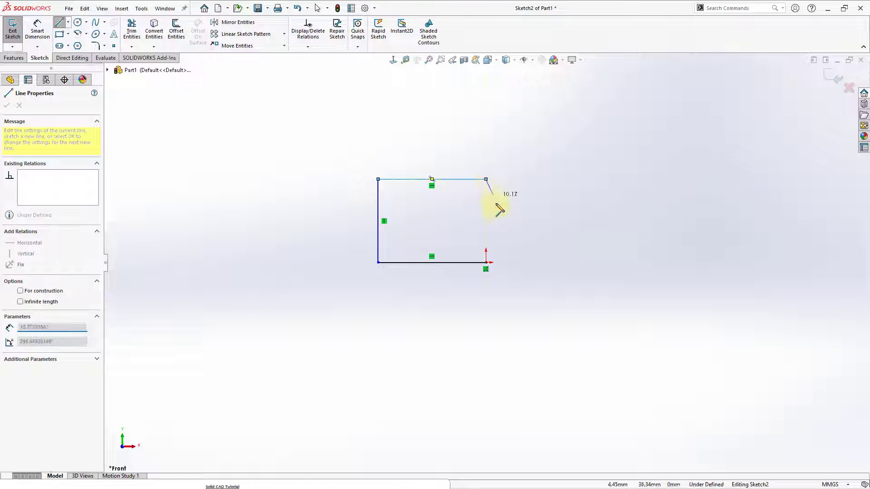
click(486, 263)
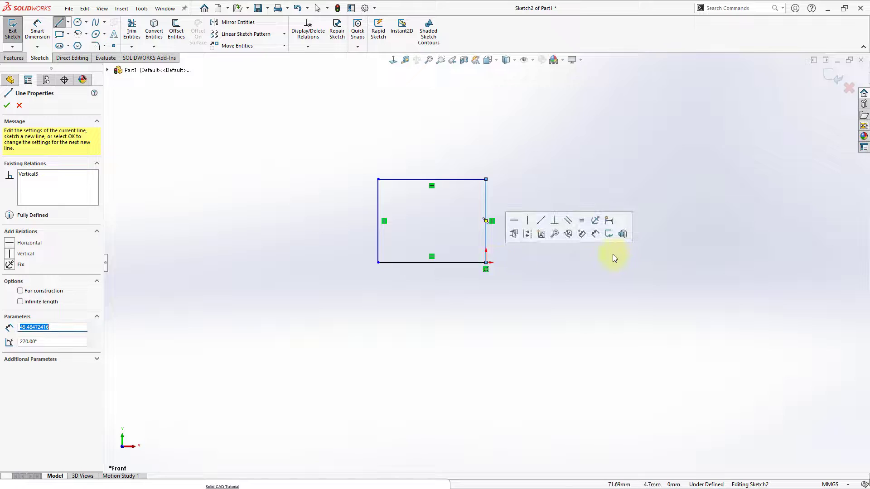
click(539, 287)
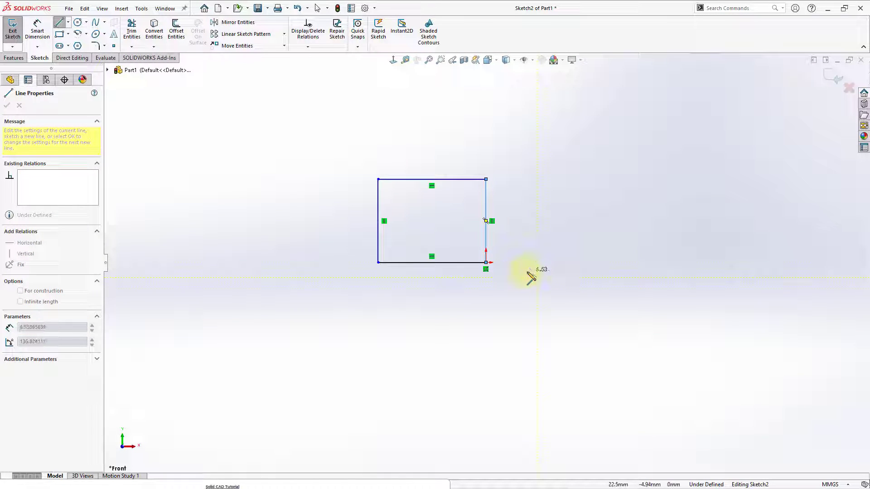
key(Escape)
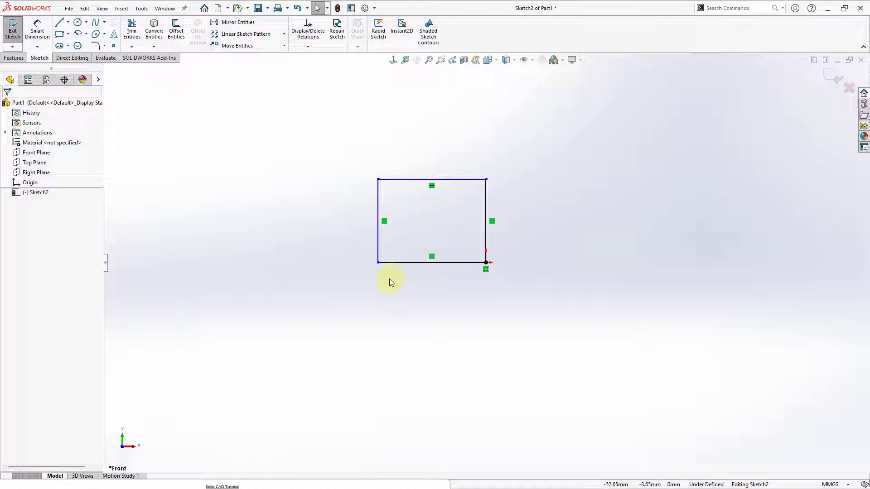
Step: Stretch the rectangle by its free corners until it is about 59 mm wide and 57 mm high
click(379, 263)
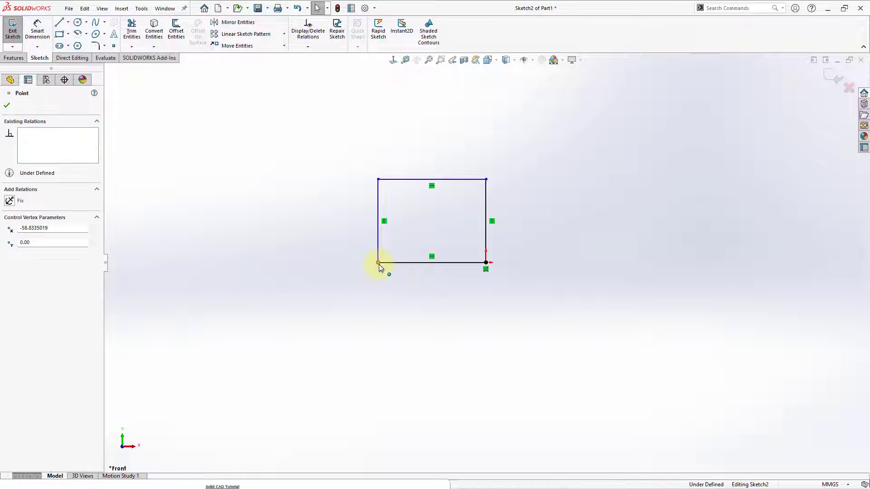
drag(371, 267, 365, 286)
drag(487, 180, 484, 154)
drag(371, 154, 394, 158)
key(Escape)
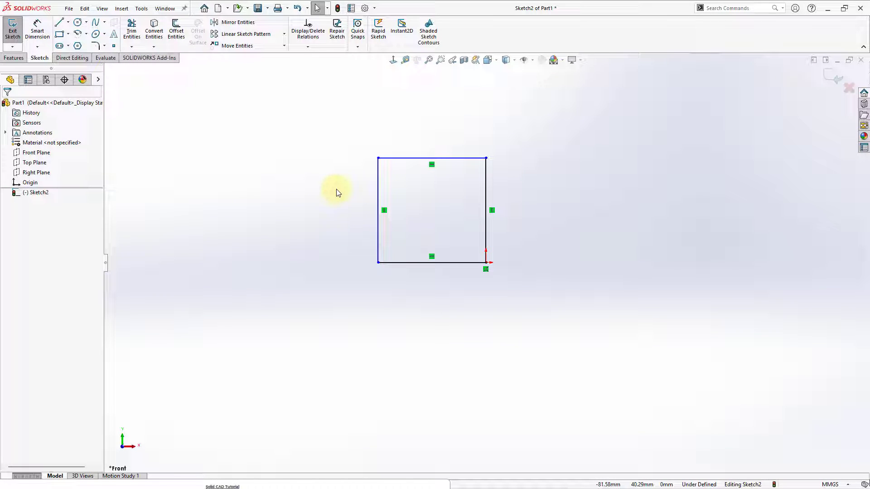
Step: Apply a Fix relation to the rectangle's left vertical line
click(391, 158)
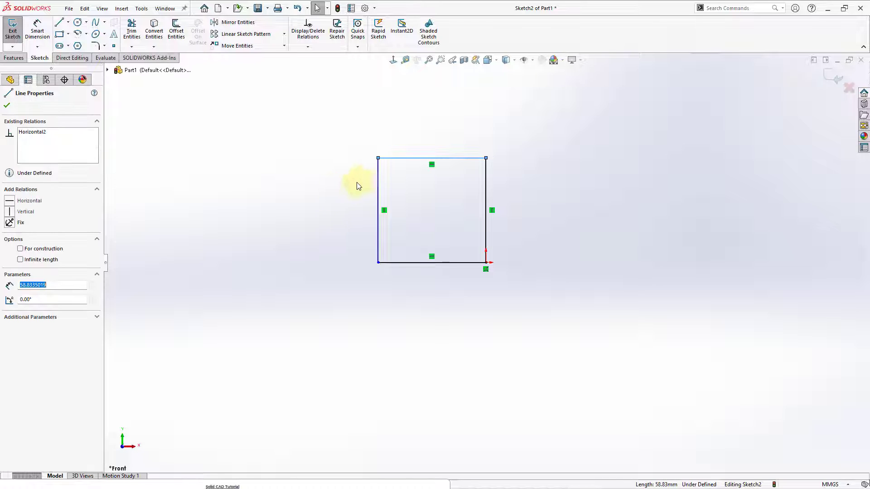
click(358, 182)
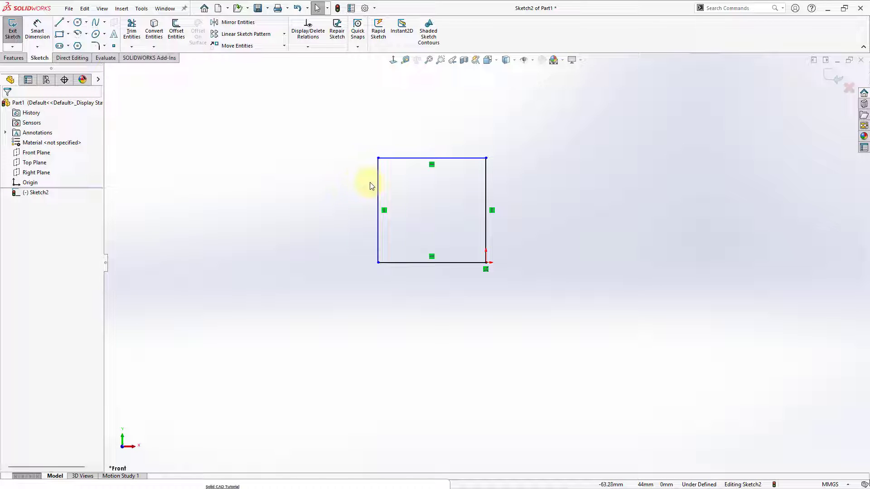
click(378, 182)
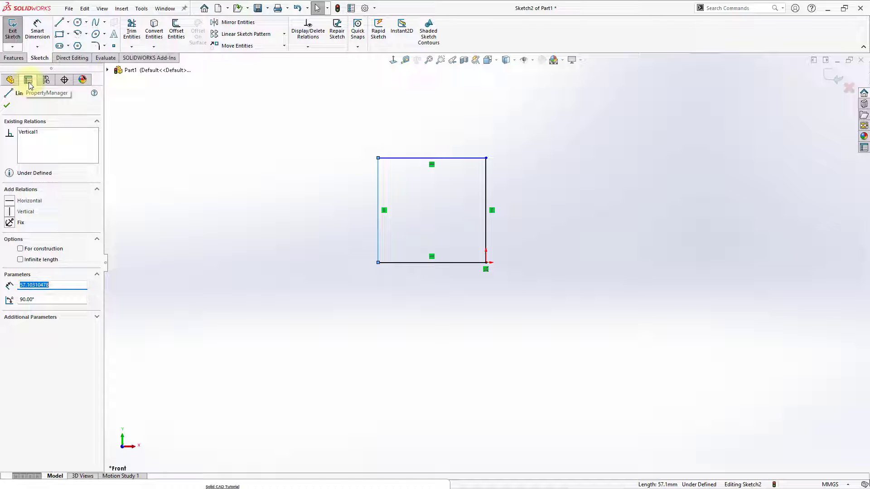
click(10, 222)
click(258, 236)
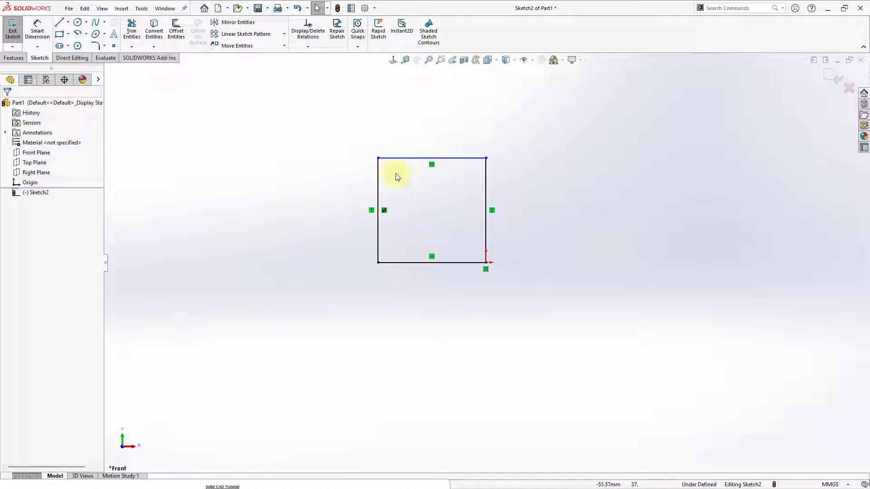
Step: Undo the Fix relation on the rectangle's left vertical line
click(386, 210)
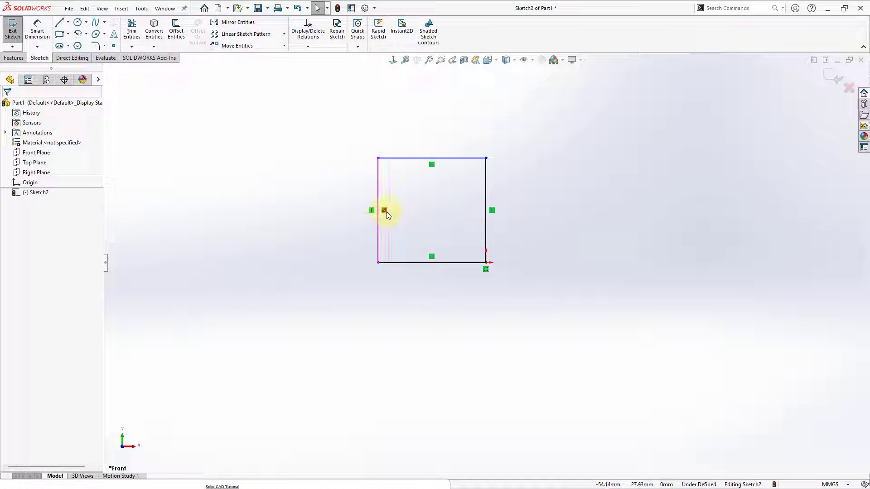
key(ctrl+z)
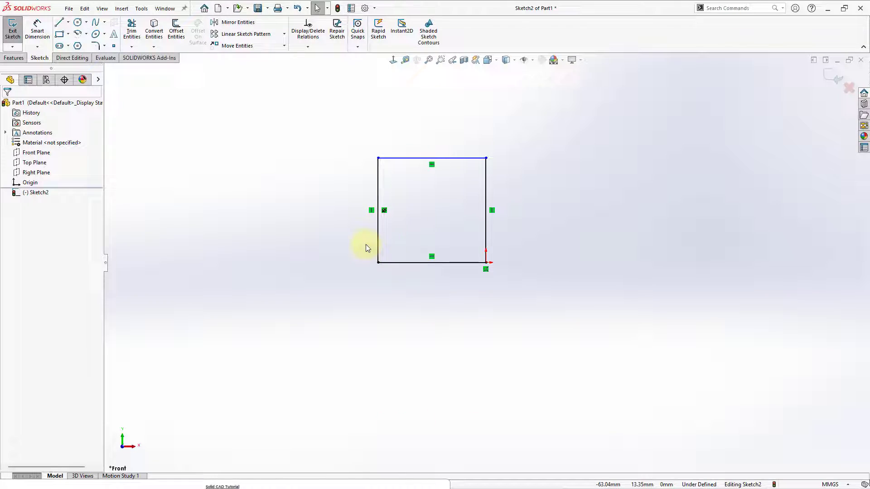
click(346, 269)
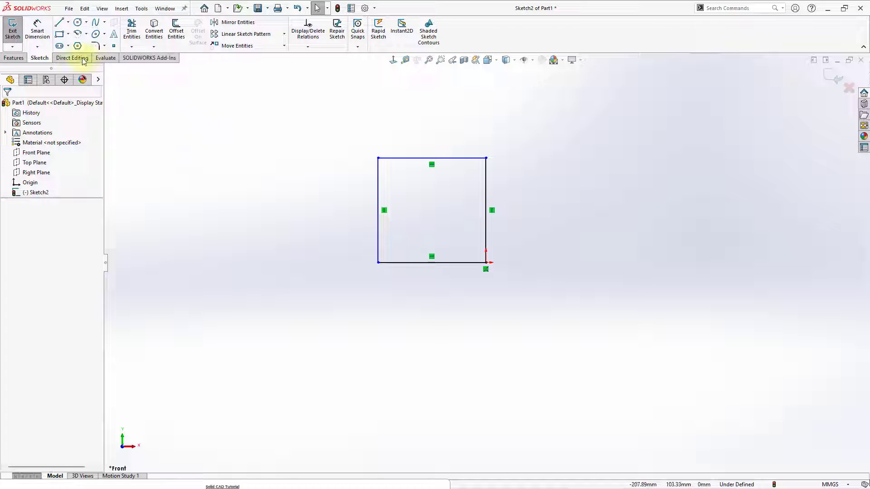
Step: Dimension the rectangle's left vertical line with Smart Dimension and set it to 60 mm
click(41, 33)
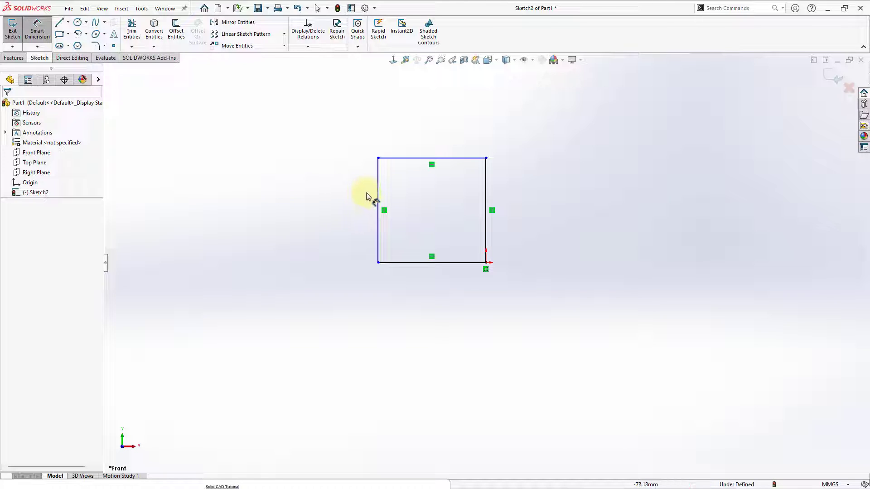
click(379, 192)
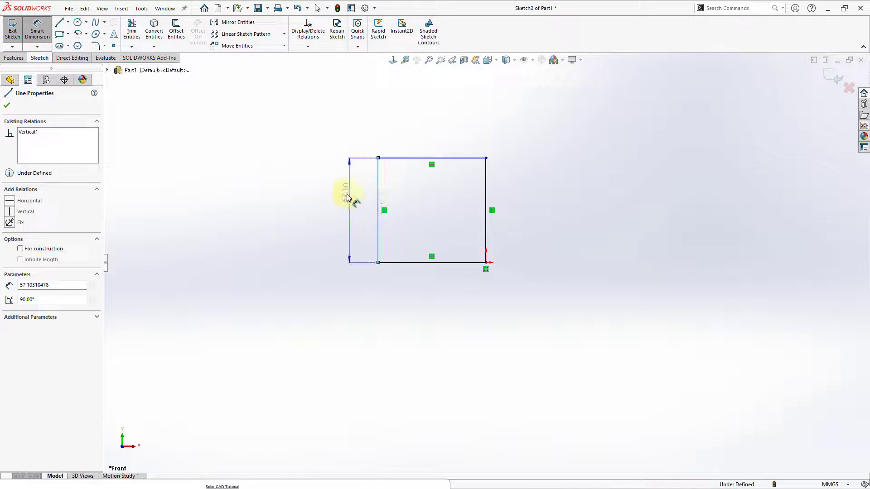
click(340, 202)
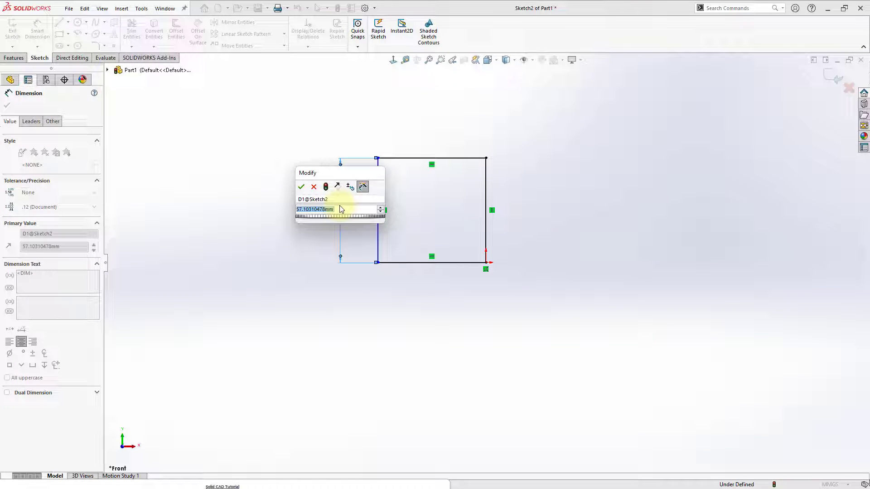
text(60)
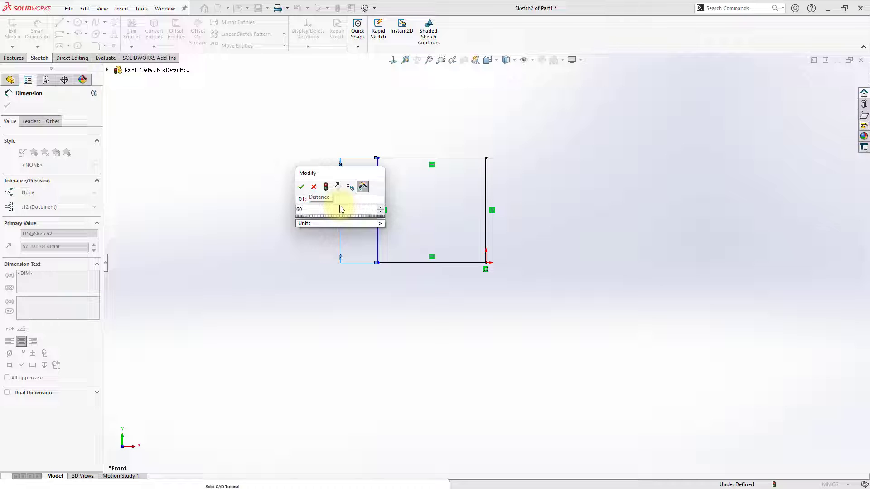
key(Return)
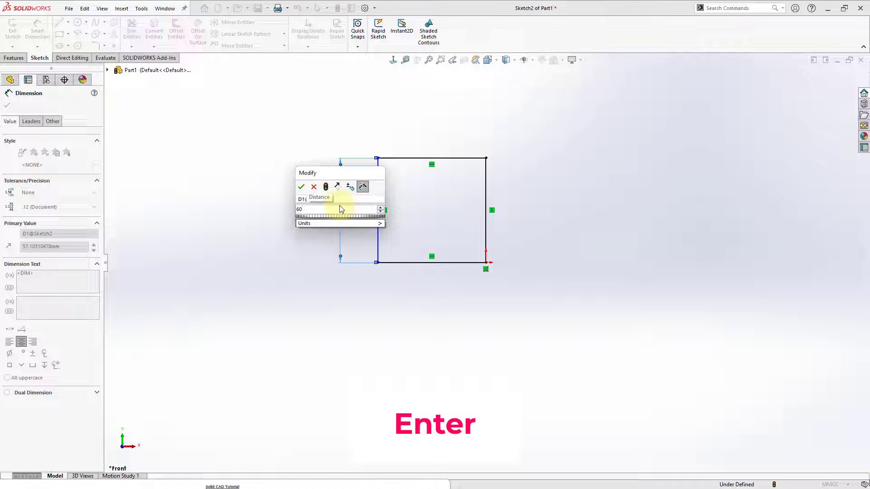
click(356, 301)
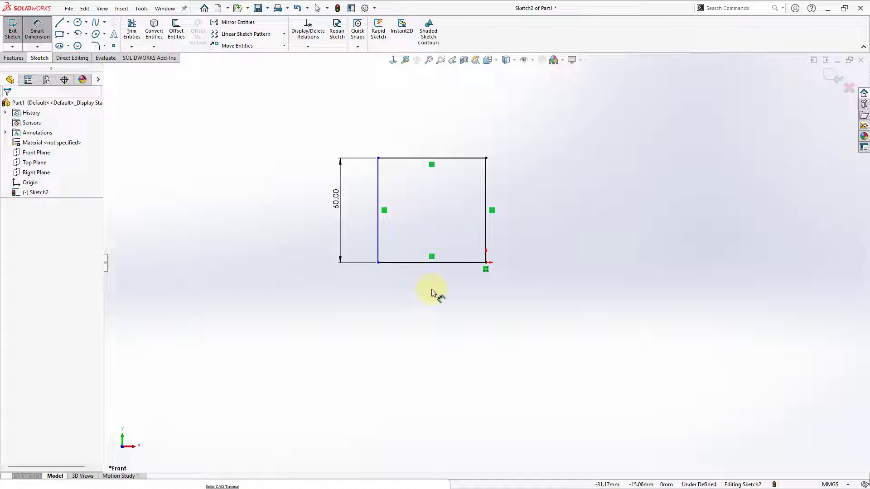
Step: Dimension the rectangle's upper horizontal line and set it to 75 mm
click(392, 159)
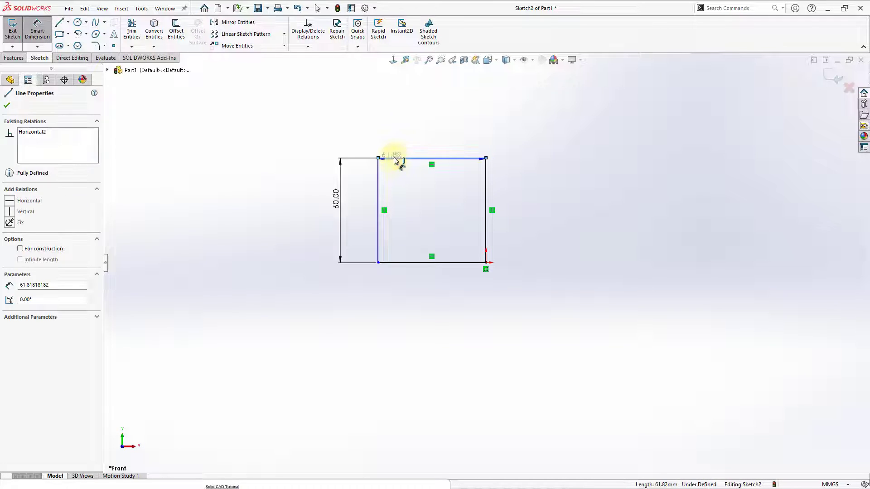
click(417, 133)
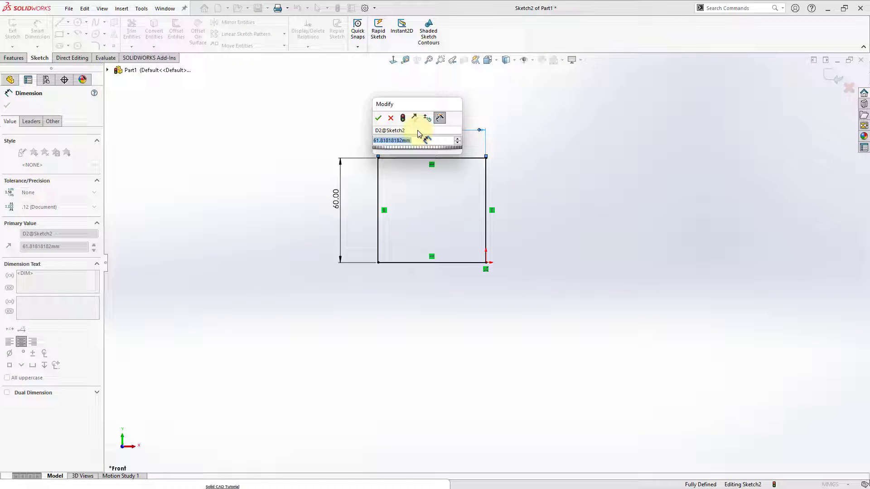
text(75)
key(Return)
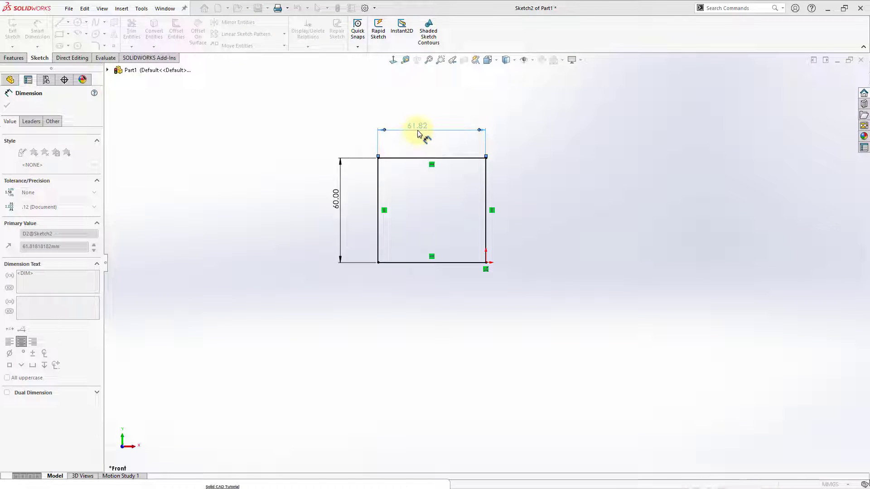
click(523, 172)
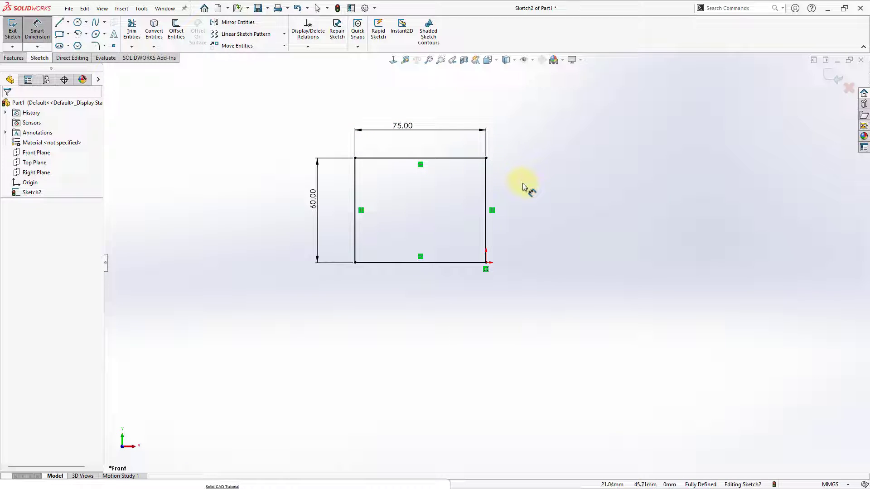
Step: Leave Smart Dimension and examine the rectangle's upper corner points and its lines for their relations and definition status
key(Escape)
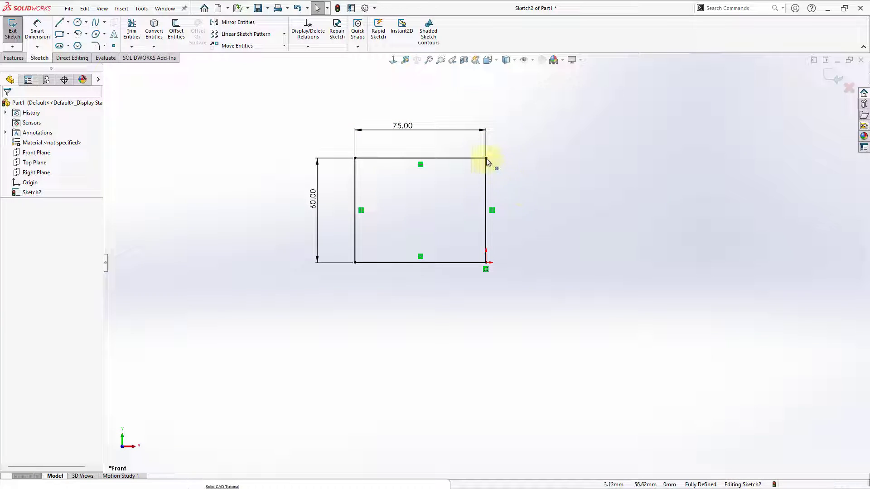
click(486, 158)
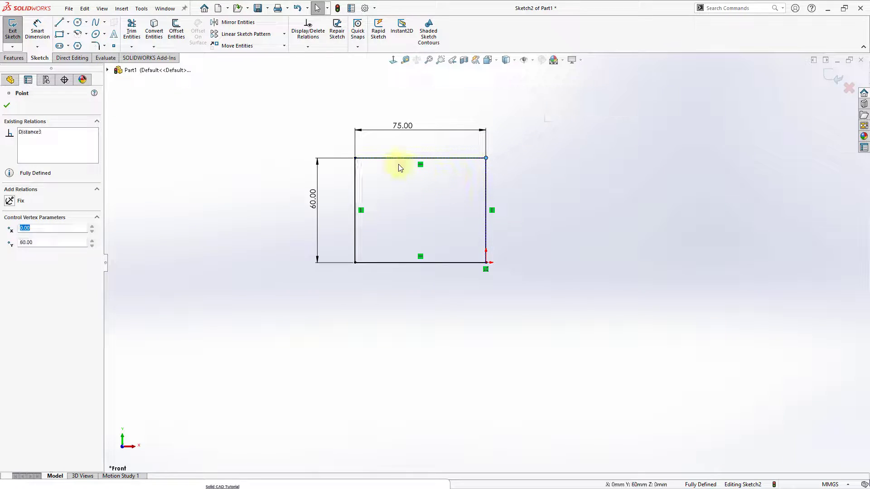
click(355, 158)
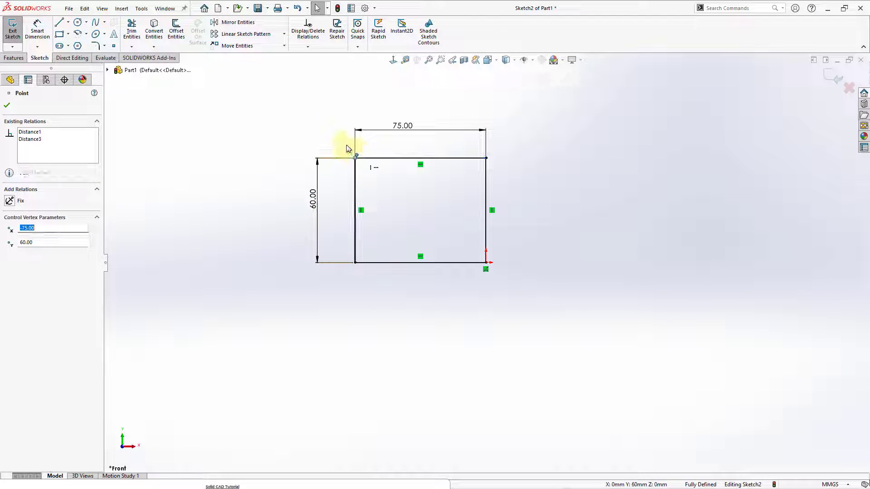
click(380, 159)
click(355, 184)
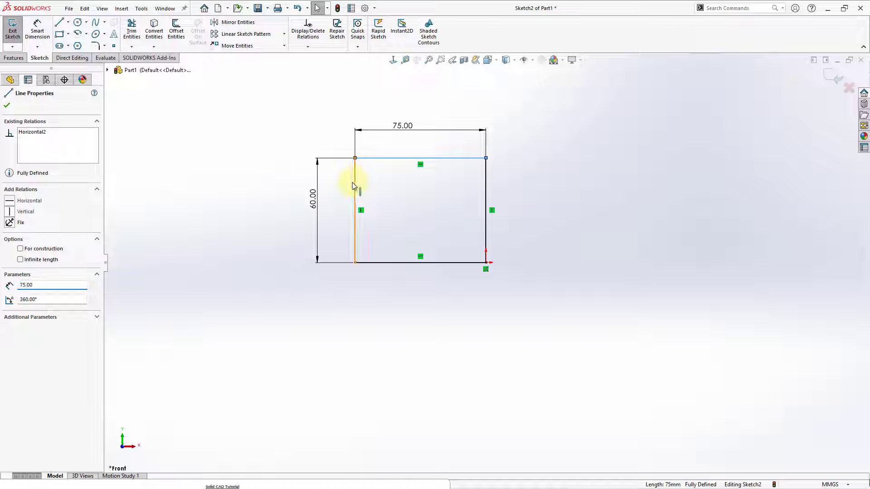
click(358, 298)
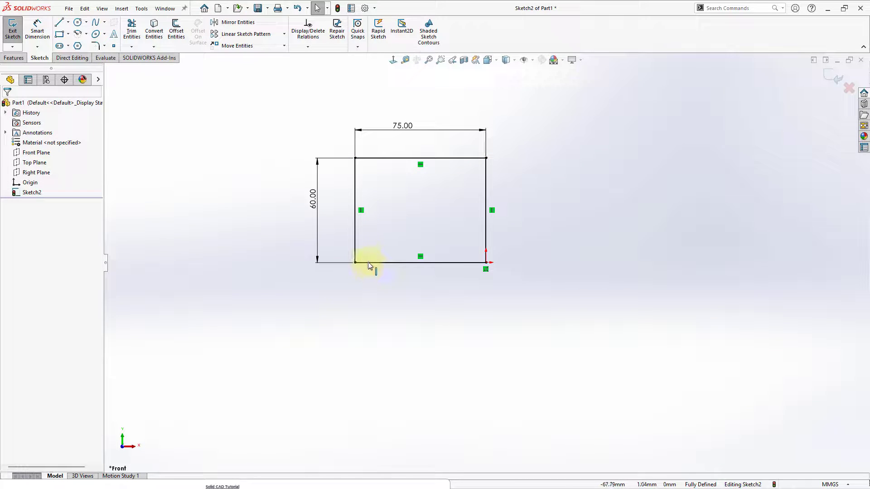
click(375, 275)
click(357, 289)
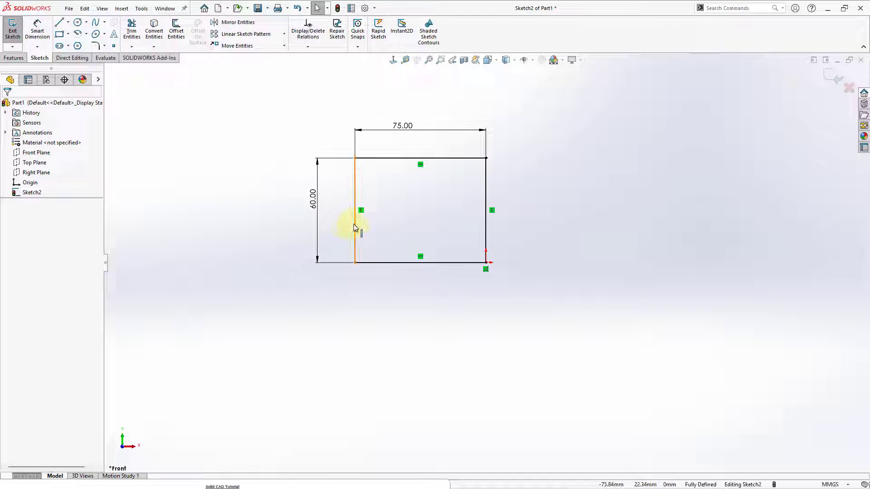
click(354, 223)
click(323, 132)
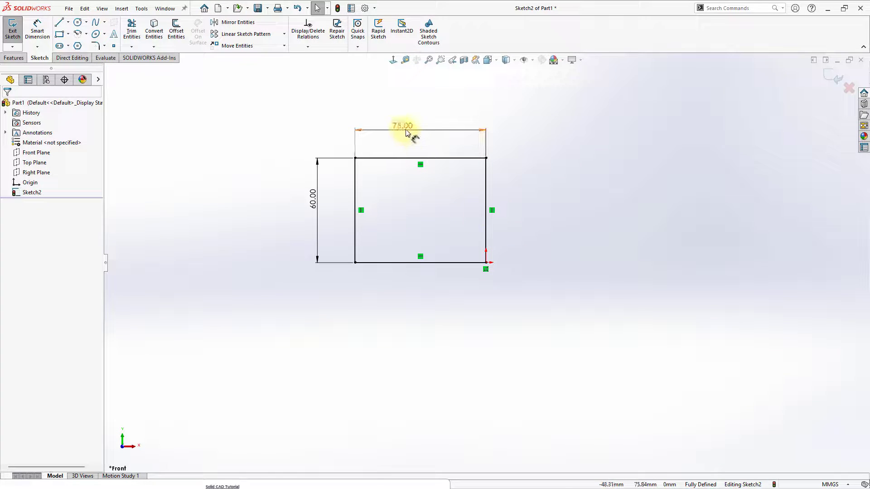
Step: Reposition the 75 mm and 60 mm dimensions beside the rectangle, and check its right and lower lines
drag(408, 133, 413, 130)
drag(310, 200, 317, 209)
click(536, 206)
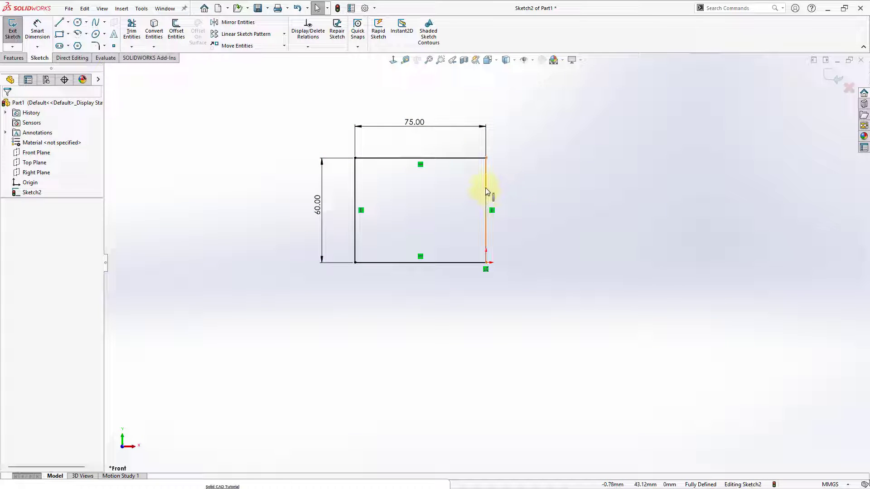
click(486, 188)
click(447, 266)
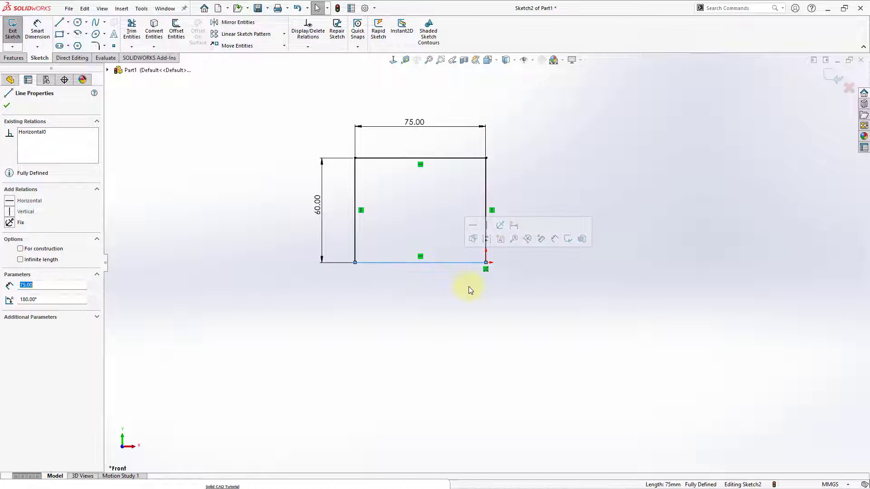
click(469, 286)
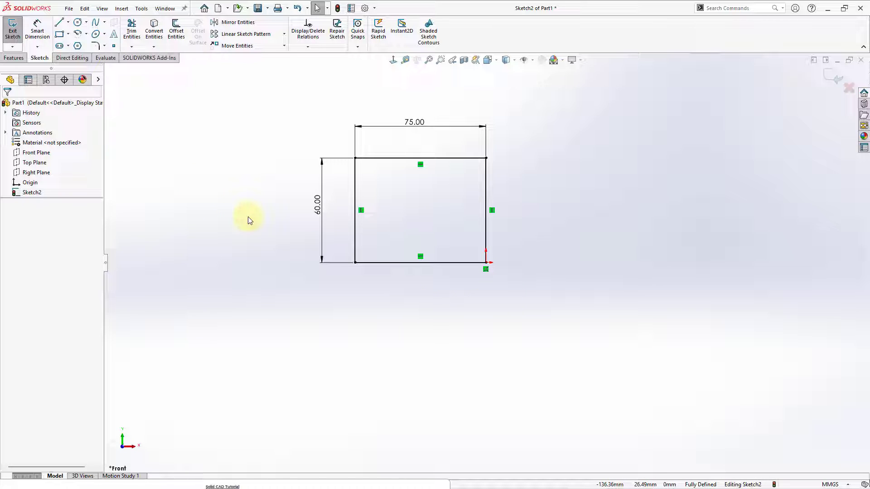
Step: Sketch a center-point circle with a radius of about 25 mm to the right of the rectangle
click(77, 24)
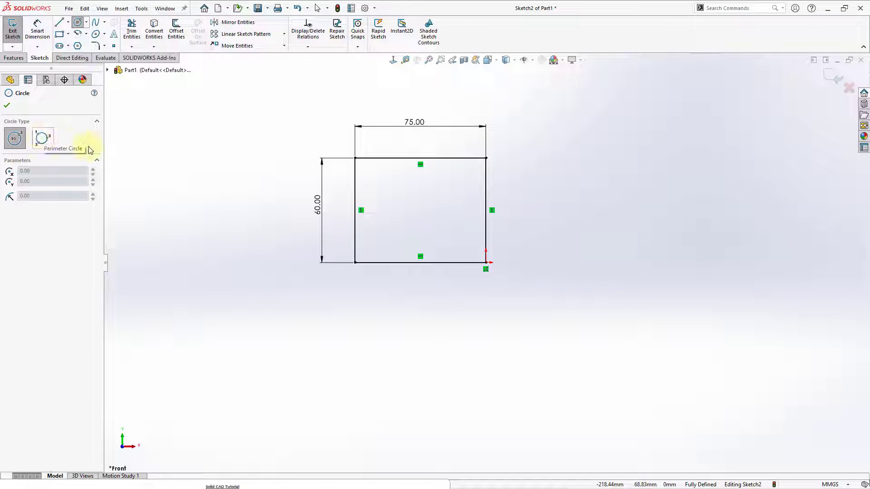
click(587, 223)
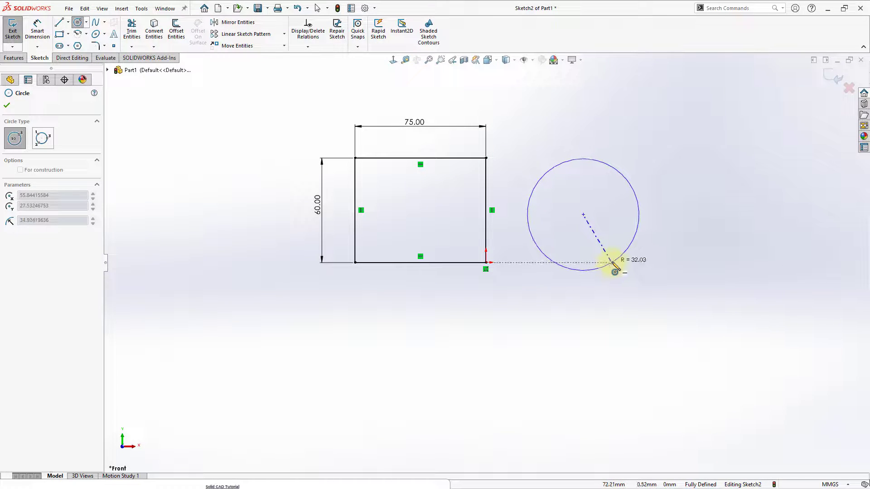
click(612, 248)
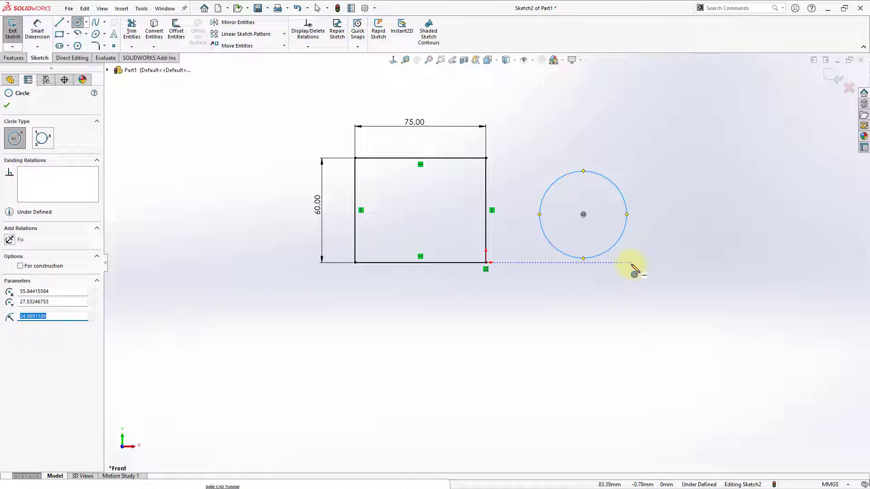
key(Escape)
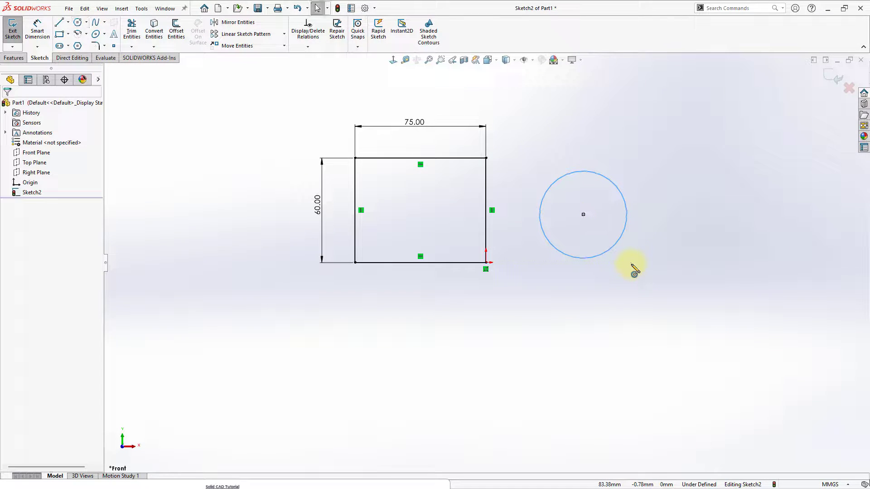
click(612, 295)
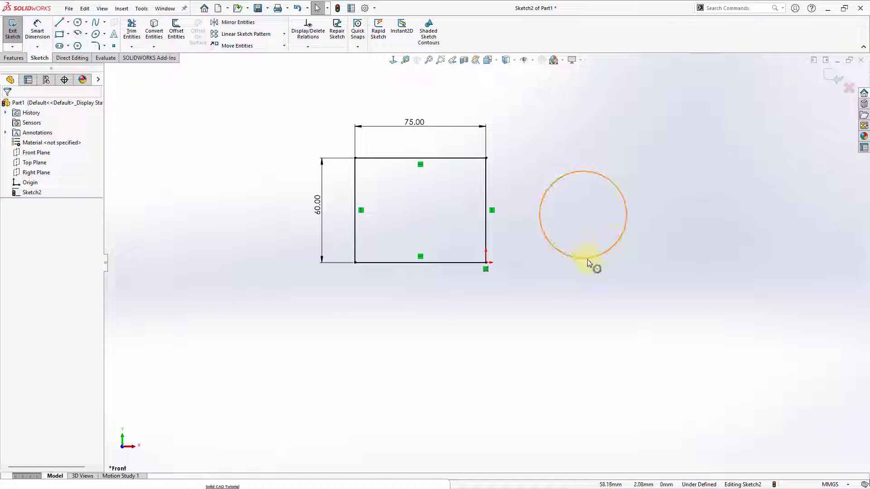
Step: Enlarge the undimensioned circle to a radius of about 28 mm and move its center slightly toward the rectangle
drag(594, 259, 575, 263)
click(579, 289)
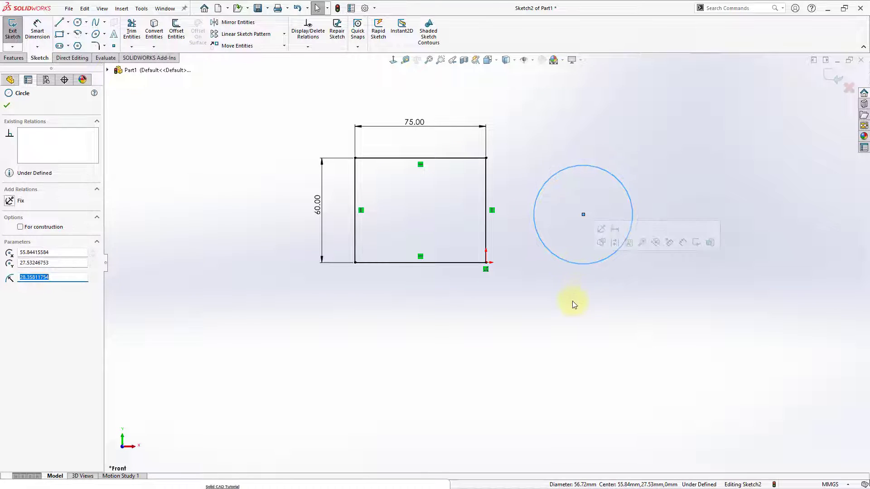
click(573, 301)
mouse_move(584, 215)
mouse_down()
mouse_move(575, 265)
mouse_move(560, 199)
mouse_move(596, 241)
mouse_move(562, 234)
mouse_move(557, 168)
mouse_move(589, 198)
mouse_move(538, 308)
mouse_move(388, 326)
mouse_move(583, 261)
mouse_move(567, 206)
mouse_move(569, 213)
mouse_up()
click(569, 316)
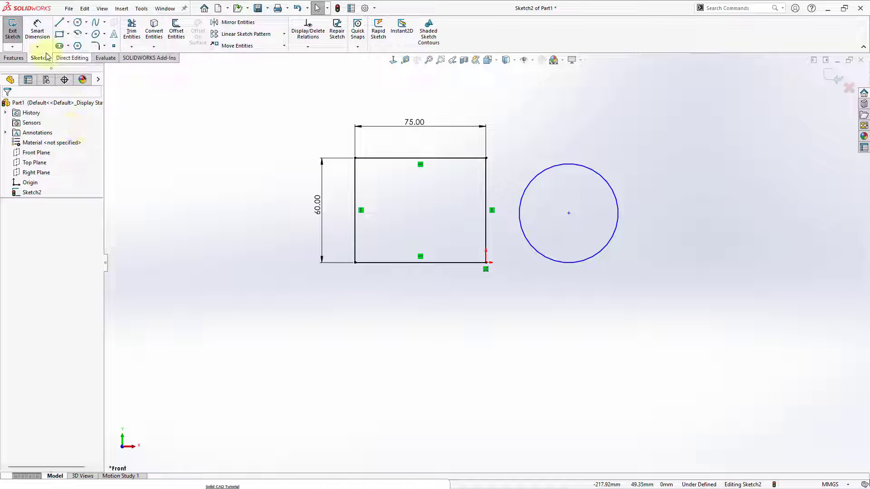
Step: Dimension the circle's diameter with Smart Dimension and set it to 60 mm
click(36, 31)
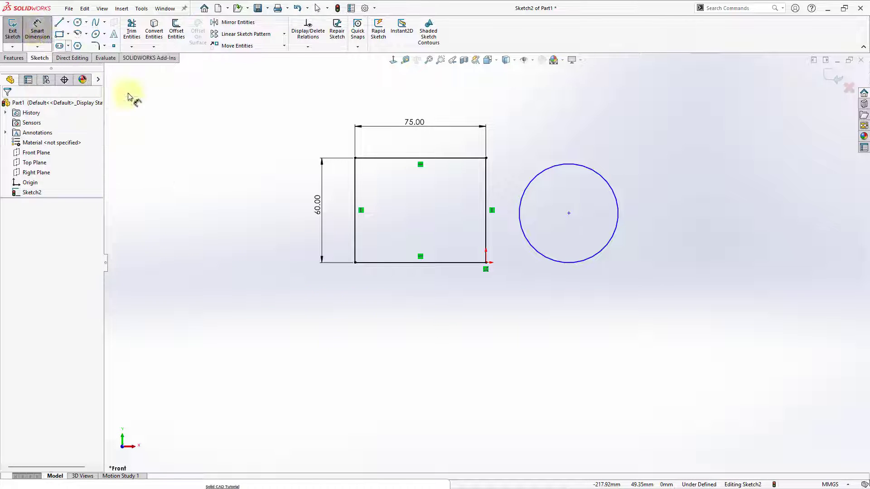
click(601, 175)
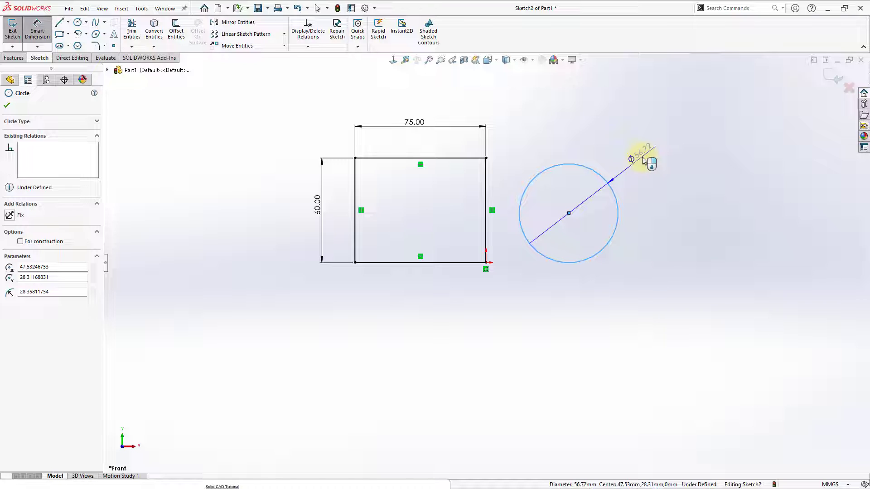
click(645, 161)
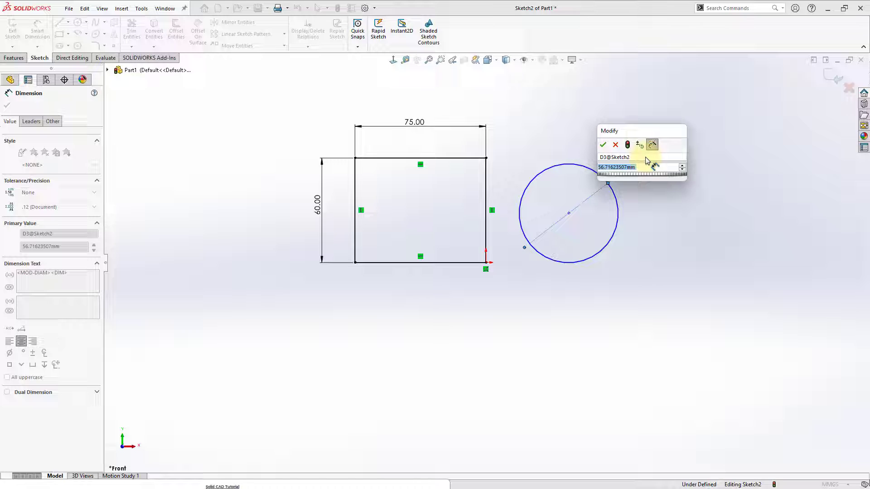
text(60)
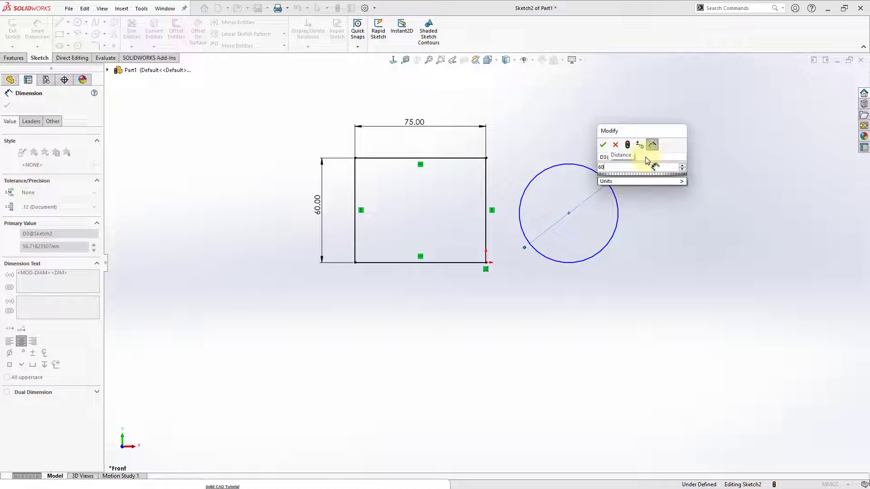
key(Return)
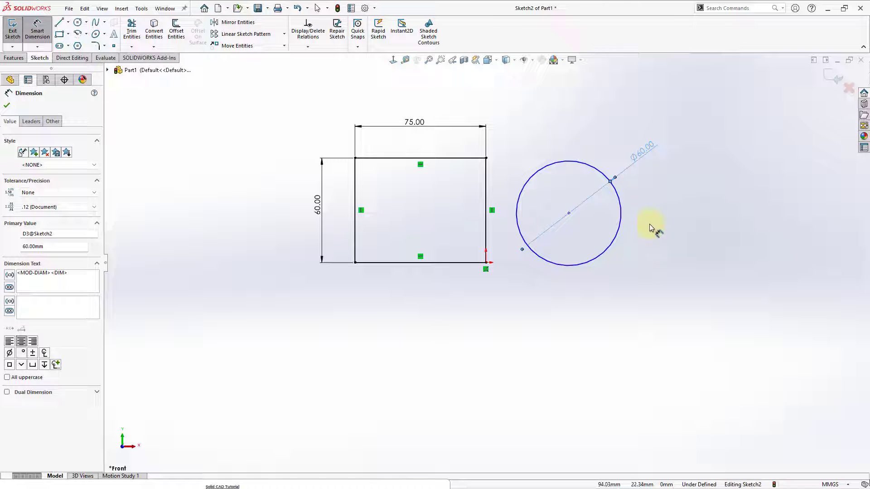
key(Escape)
Step: Try to resize the circle by its edge, and shift its center slightly downward
click(616, 231)
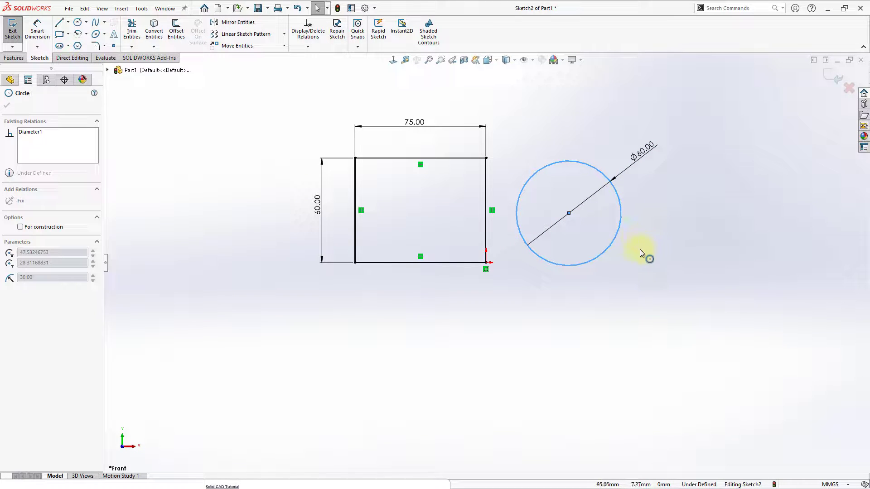
click(630, 254)
click(617, 241)
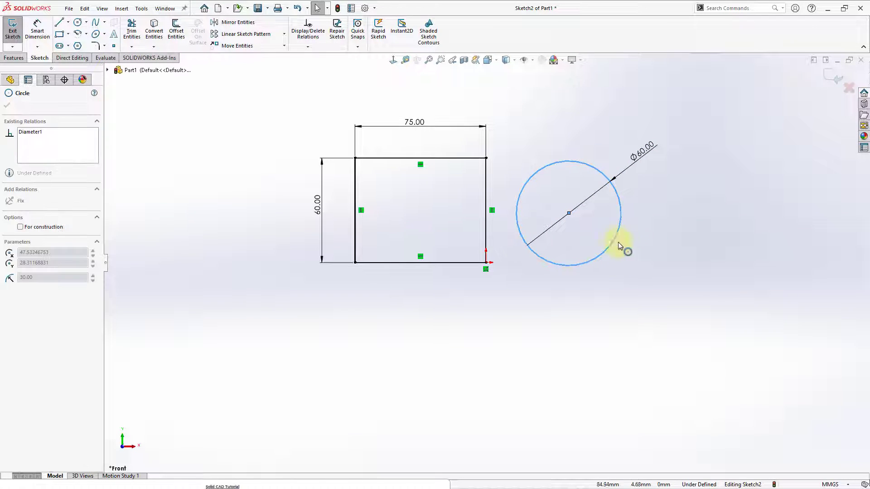
click(583, 230)
mouse_move(569, 214)
mouse_down()
mouse_move(575, 278)
mouse_move(571, 202)
mouse_move(568, 218)
mouse_up()
click(578, 314)
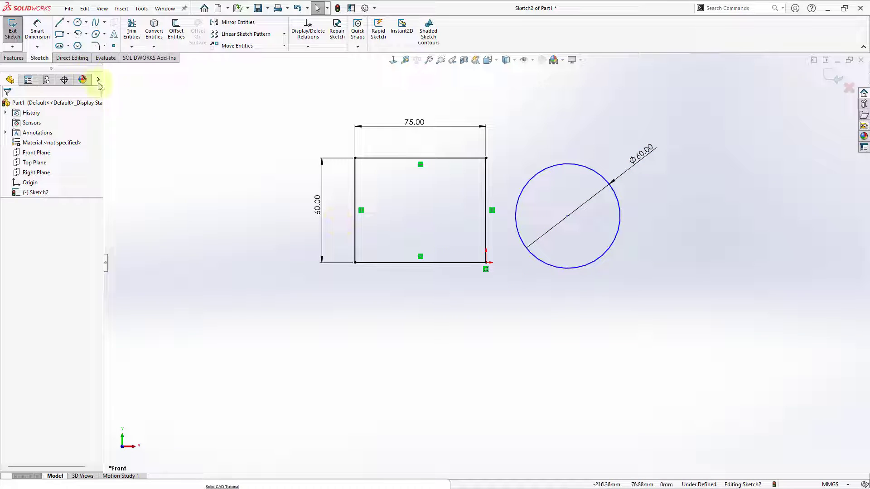
Step: Dimension the horizontal distance from the rectangle's right line to the circle's center and set it to 45 mm
click(35, 37)
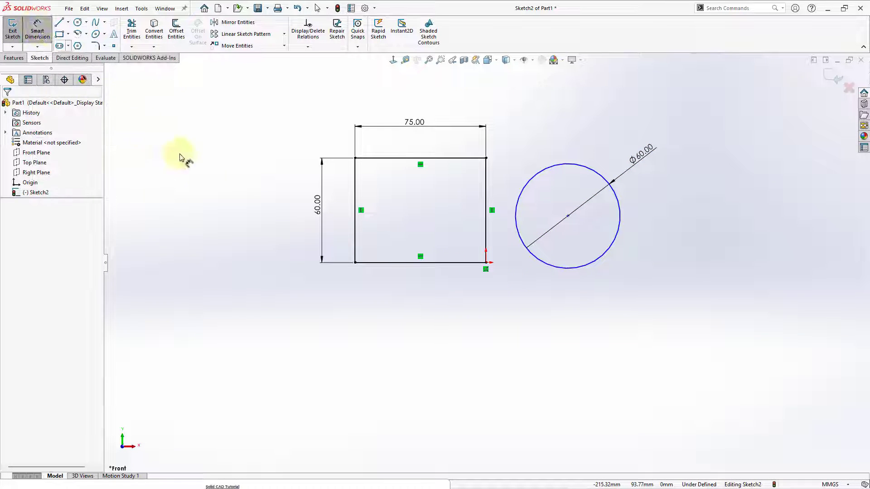
click(486, 232)
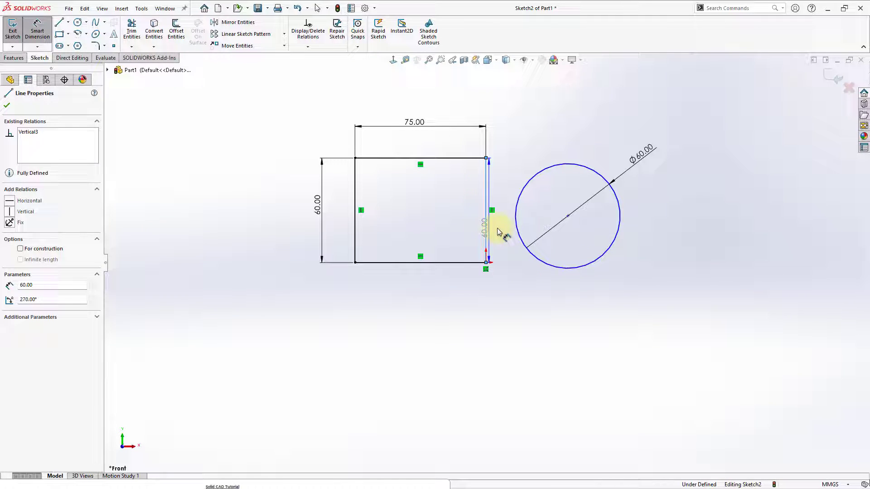
click(568, 217)
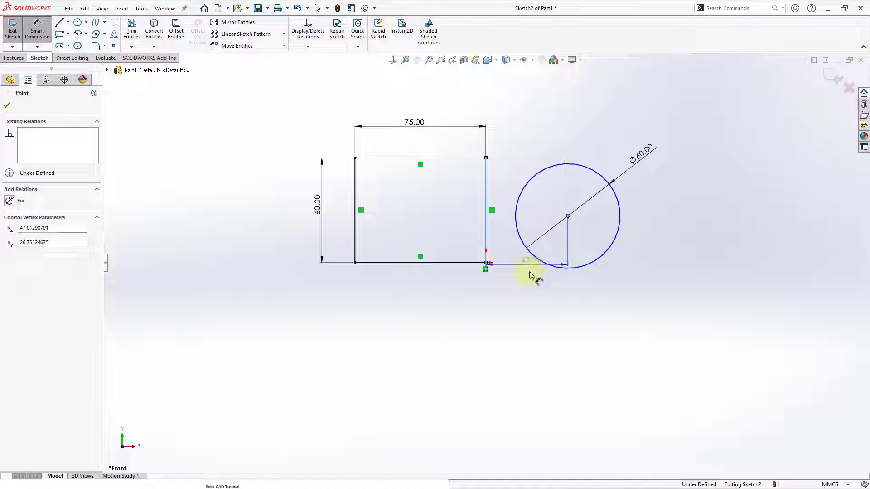
click(529, 296)
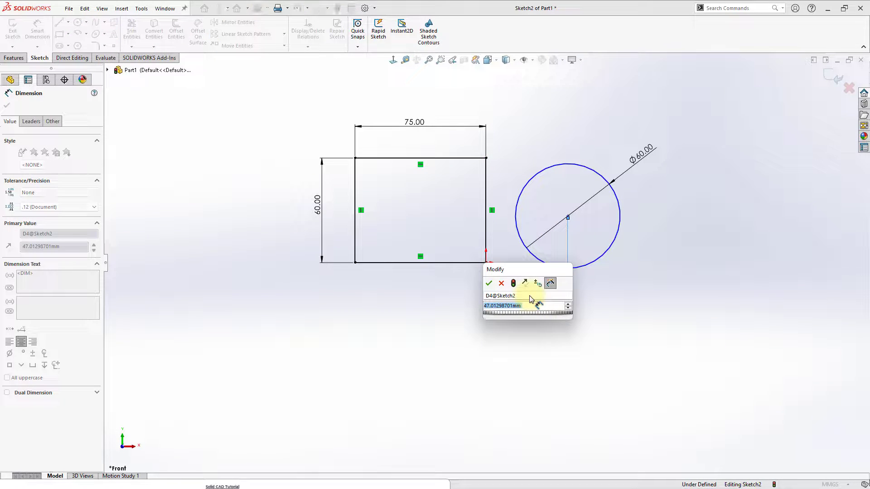
text(60)
key(Return)
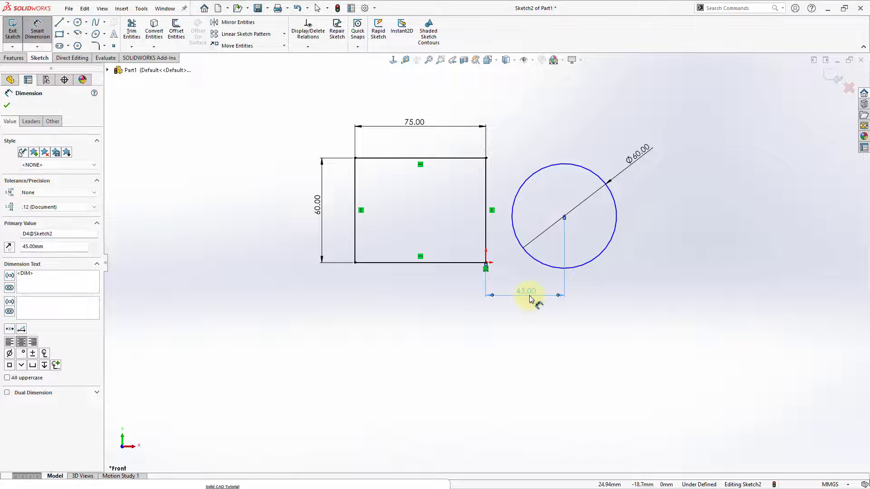
Step: Dimension the vertical distance from the rectangle's lower line to the circle's center and set it to 25 mm
click(451, 264)
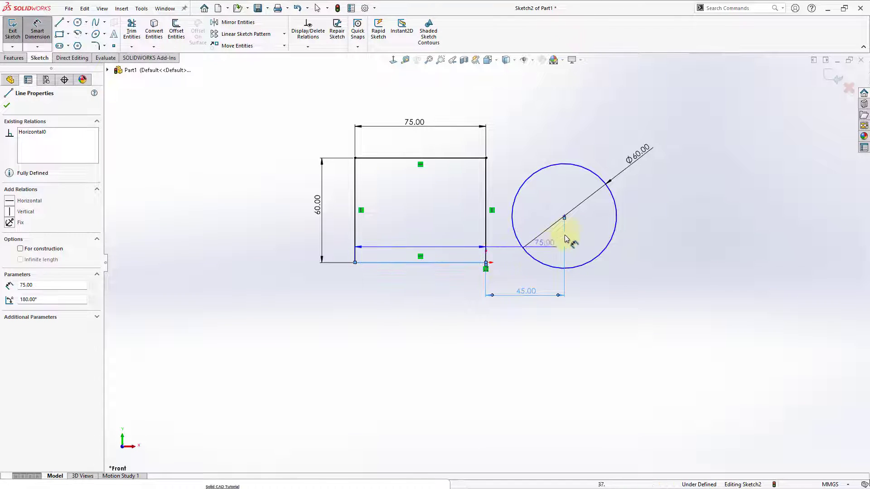
click(565, 217)
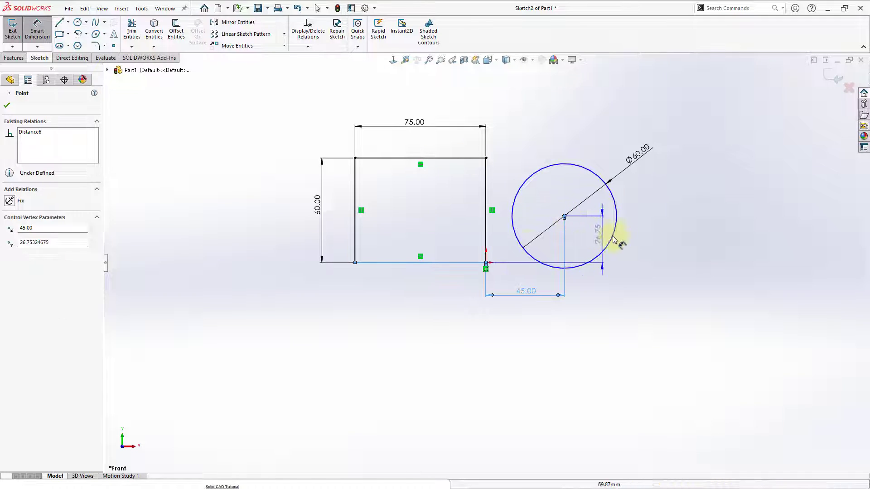
click(663, 240)
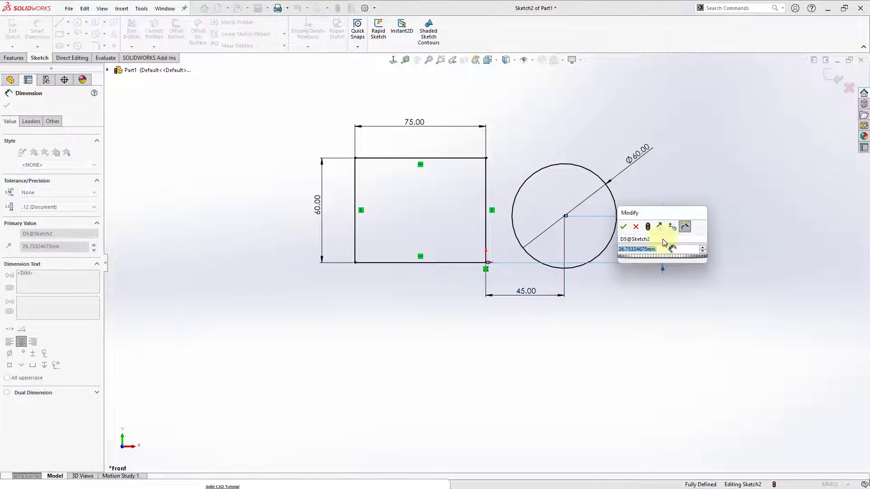
text(25)
key(Return)
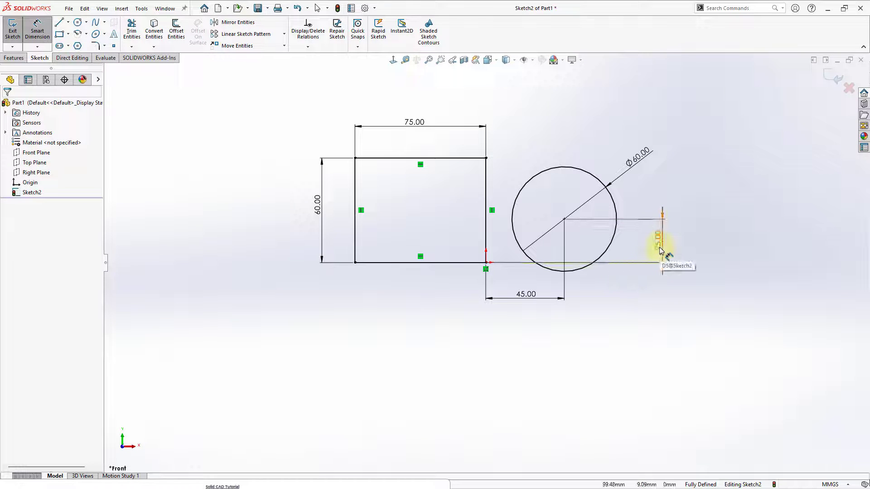
key(Escape)
click(666, 270)
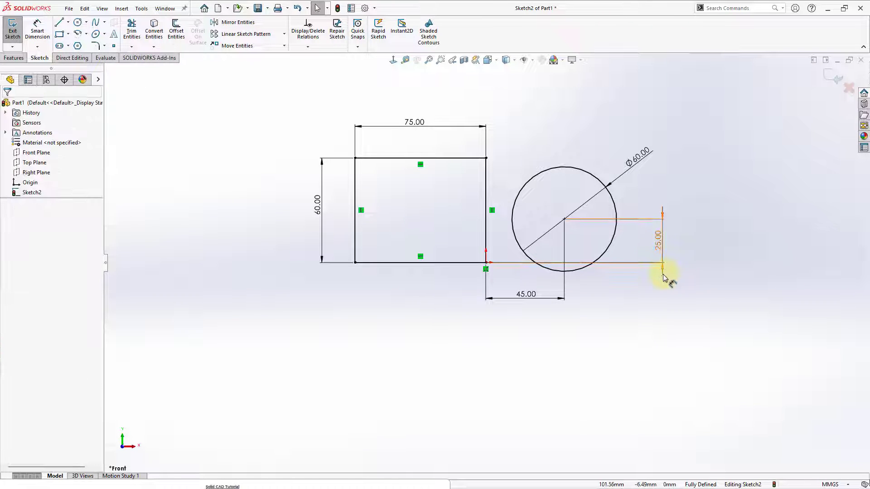
click(660, 270)
click(660, 285)
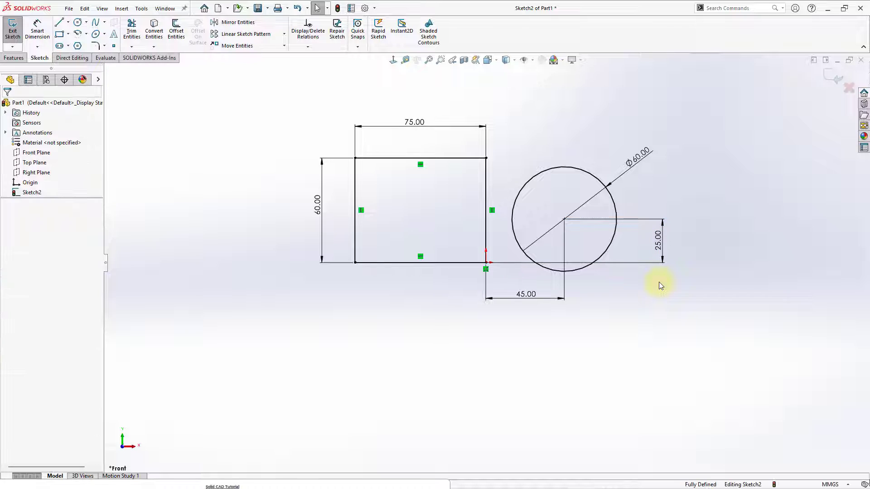
Step: Test whether the circle can still be moved, and reposition its diameter dimension to the circle's upper-left side
click(565, 220)
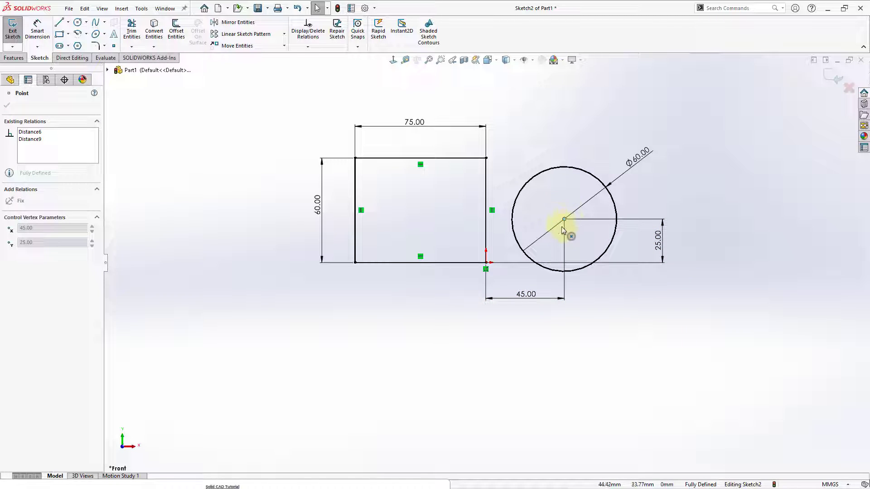
click(525, 179)
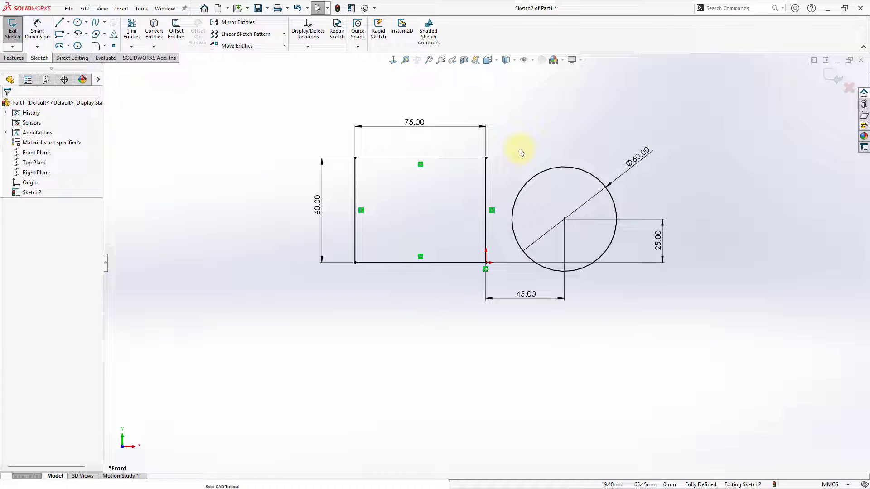
mouse_move(637, 154)
mouse_down()
mouse_move(529, 143)
mouse_move(515, 150)
mouse_move(523, 164)
mouse_up()
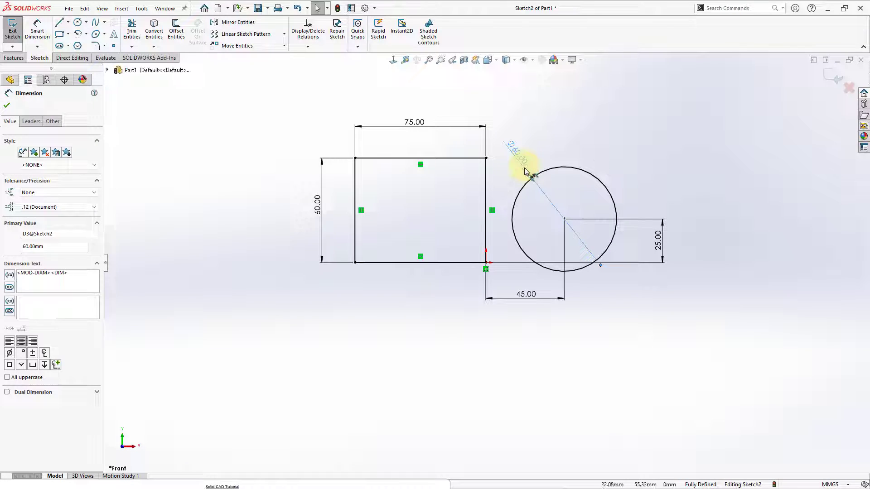
click(601, 159)
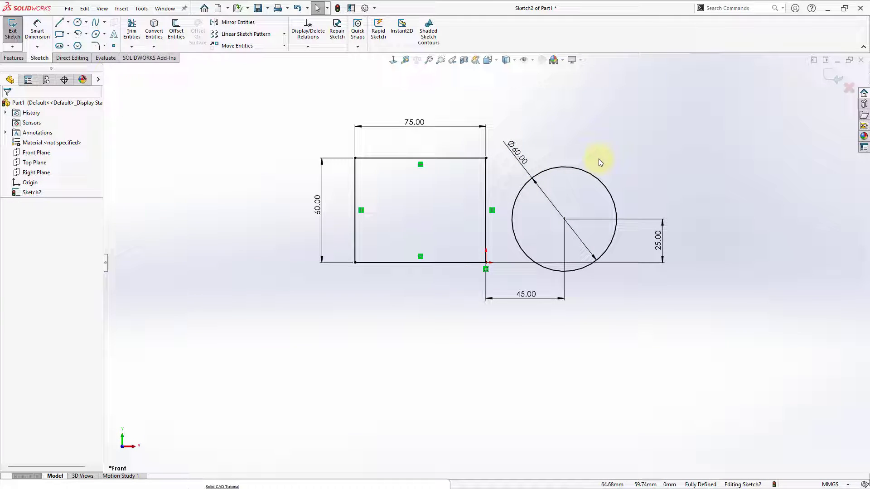